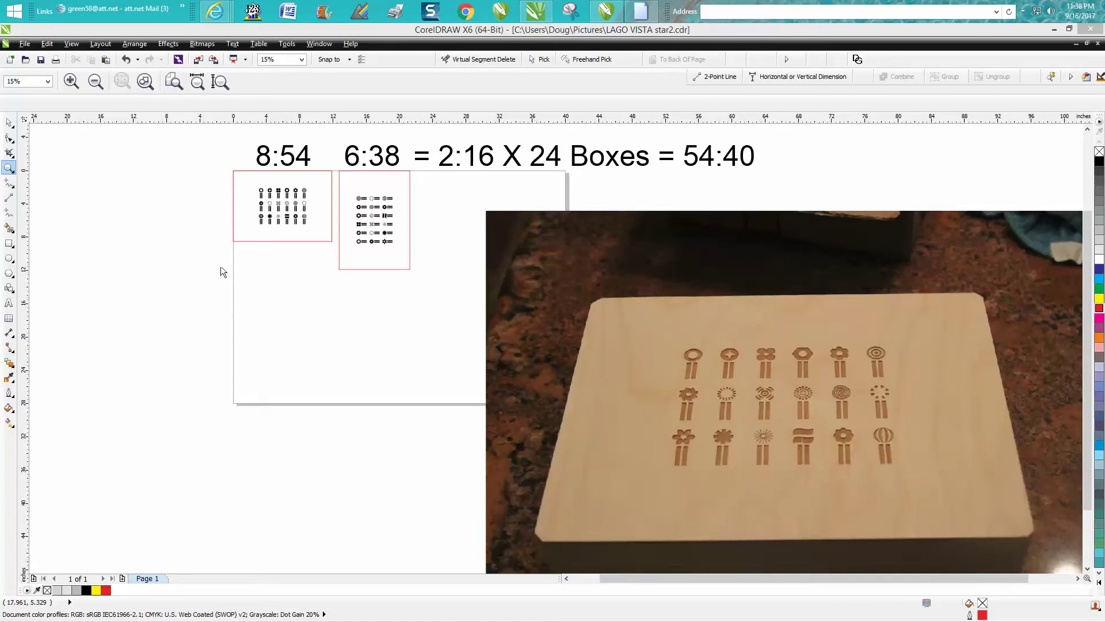
# Step: Move the engraved box-lid photo up and left, closer to the page, then deselect it
pyautogui.click(8, 122)
pyautogui.click(663, 307)
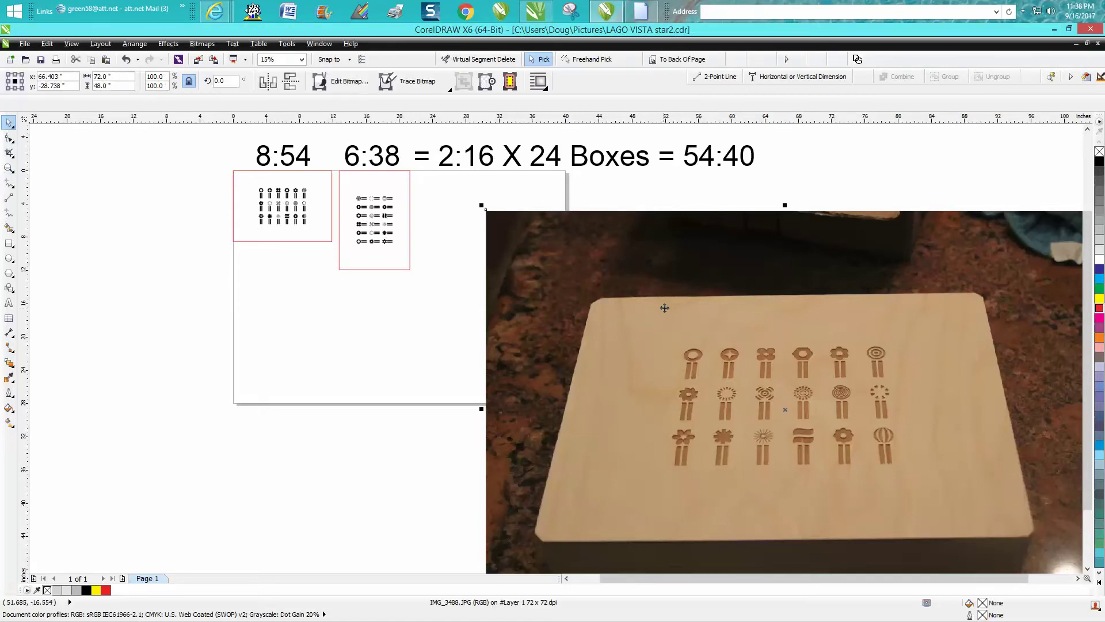
pyautogui.moveTo(671, 311); pyautogui.dragTo(615, 276)
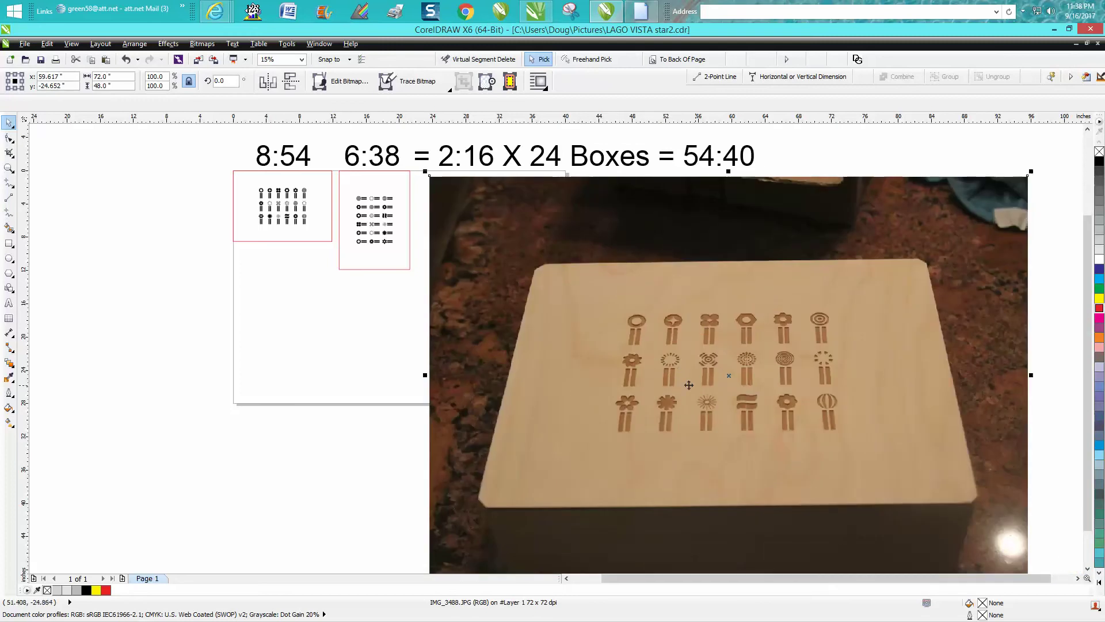
pyautogui.click(401, 365)
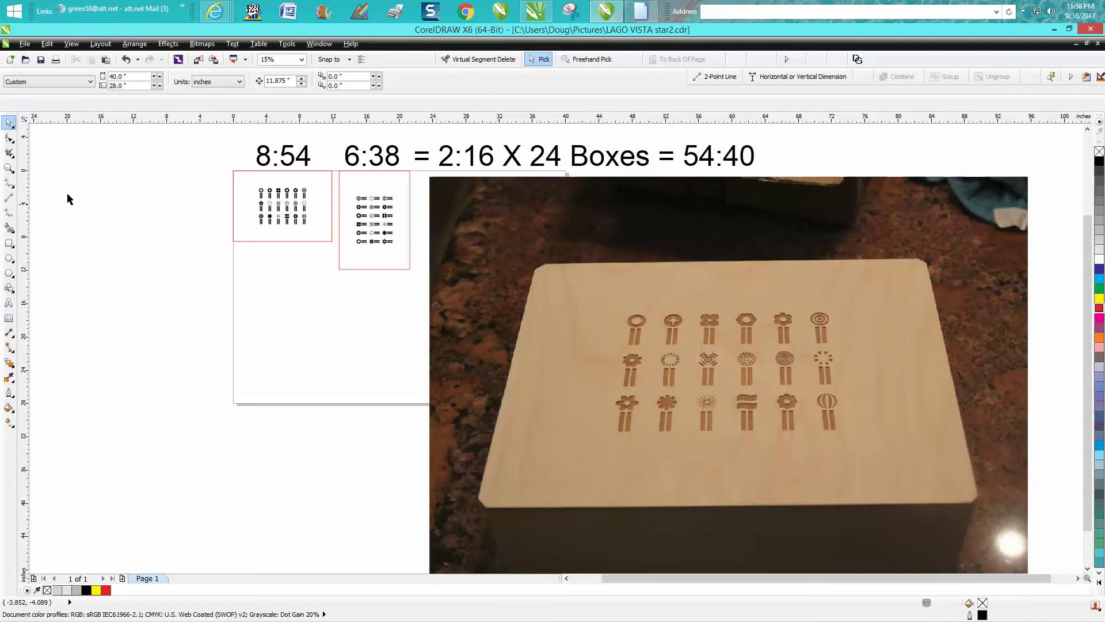
pyautogui.click(9, 168)
pyautogui.moveTo(213, 148); pyautogui.dragTo(512, 279)
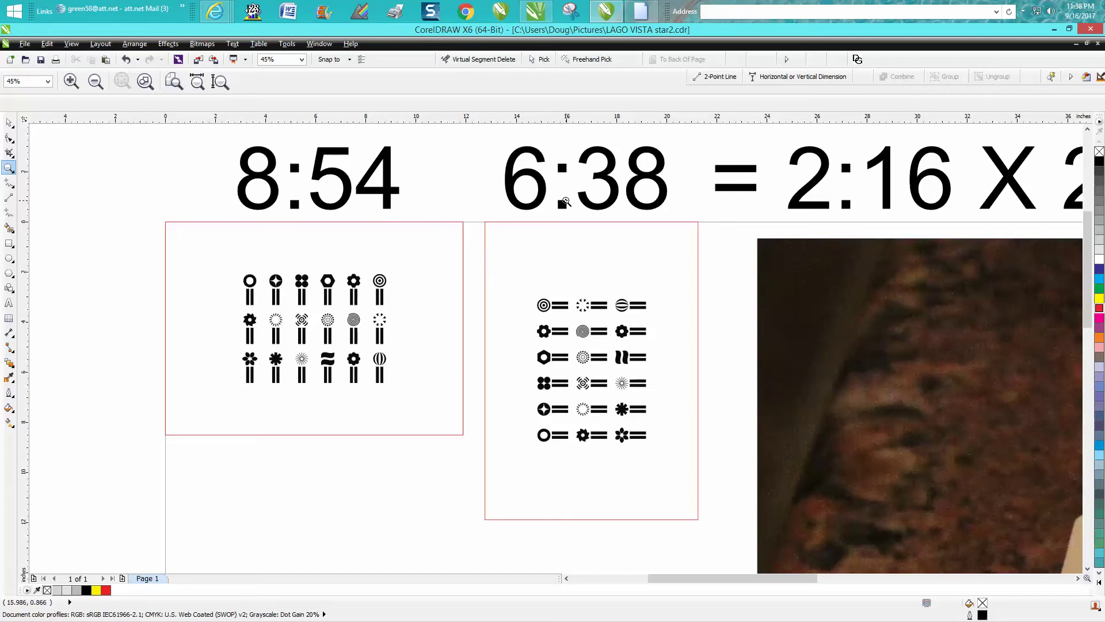
pyautogui.click(9, 123)
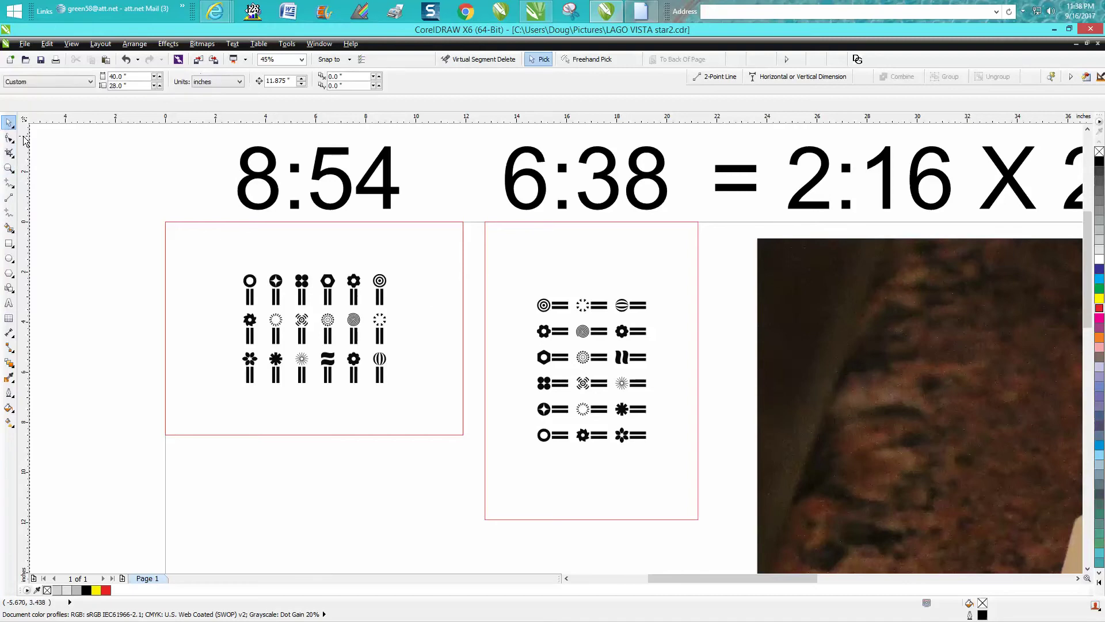
pyautogui.click(242, 289)
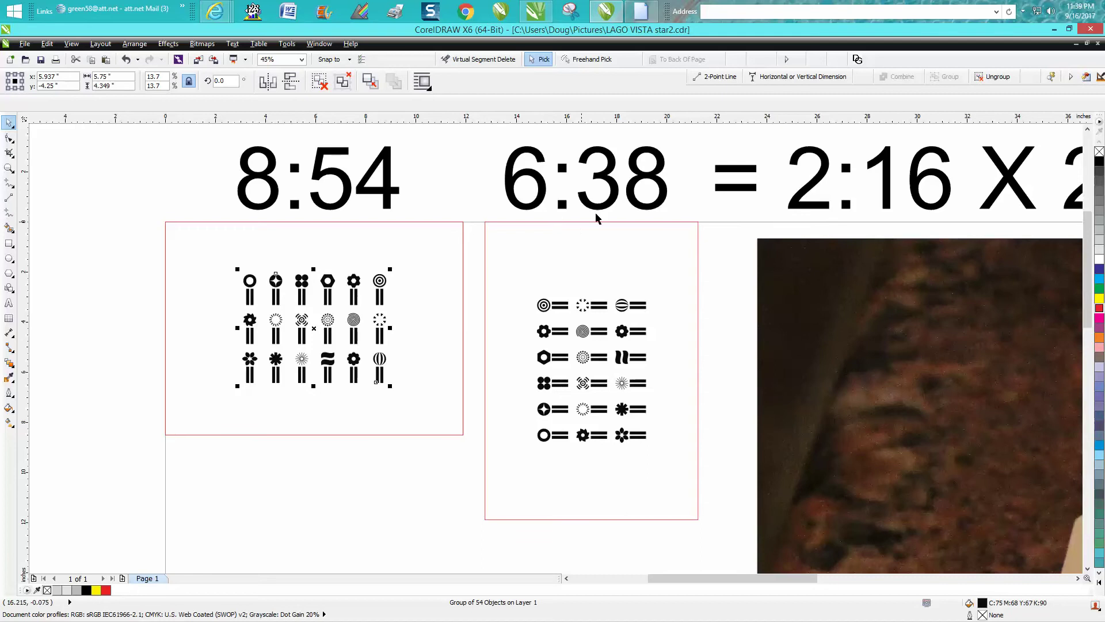
pyautogui.moveTo(774, 578); pyautogui.dragTo(886, 562)
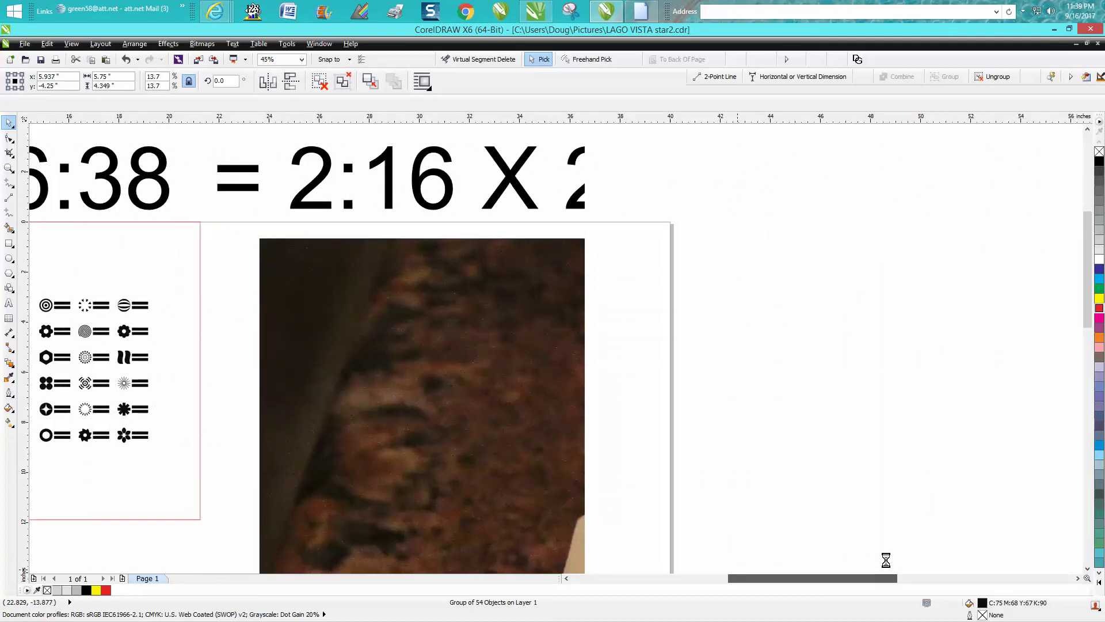
pyautogui.scroll(-2, 791, 518)
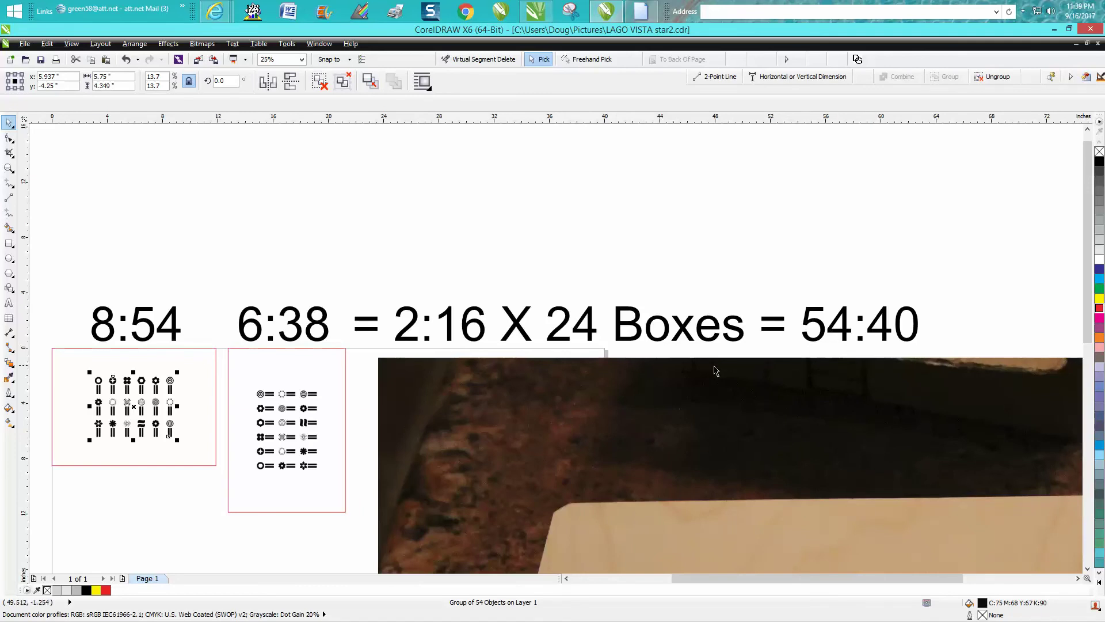
pyautogui.scroll(-1, 680, 370)
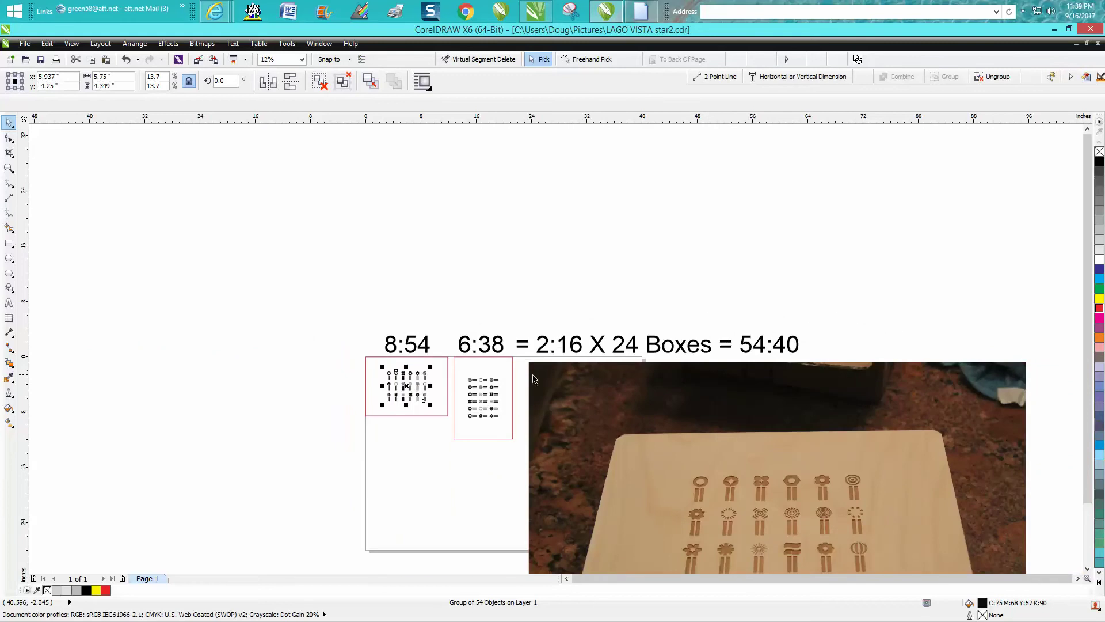
pyautogui.click(9, 168)
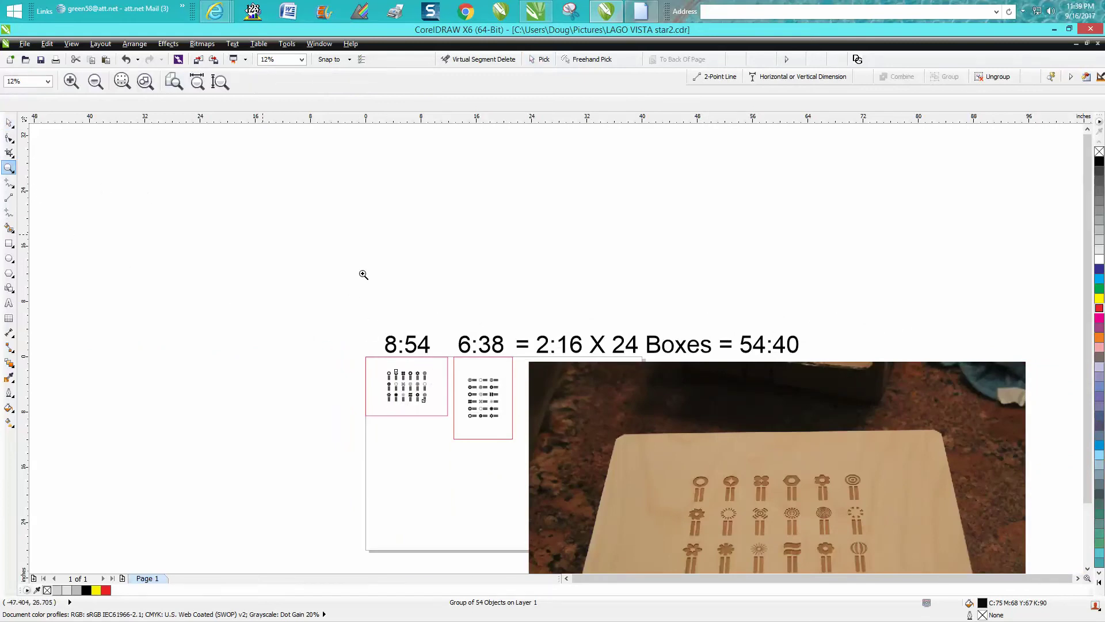
pyautogui.moveTo(351, 316); pyautogui.dragTo(926, 474)
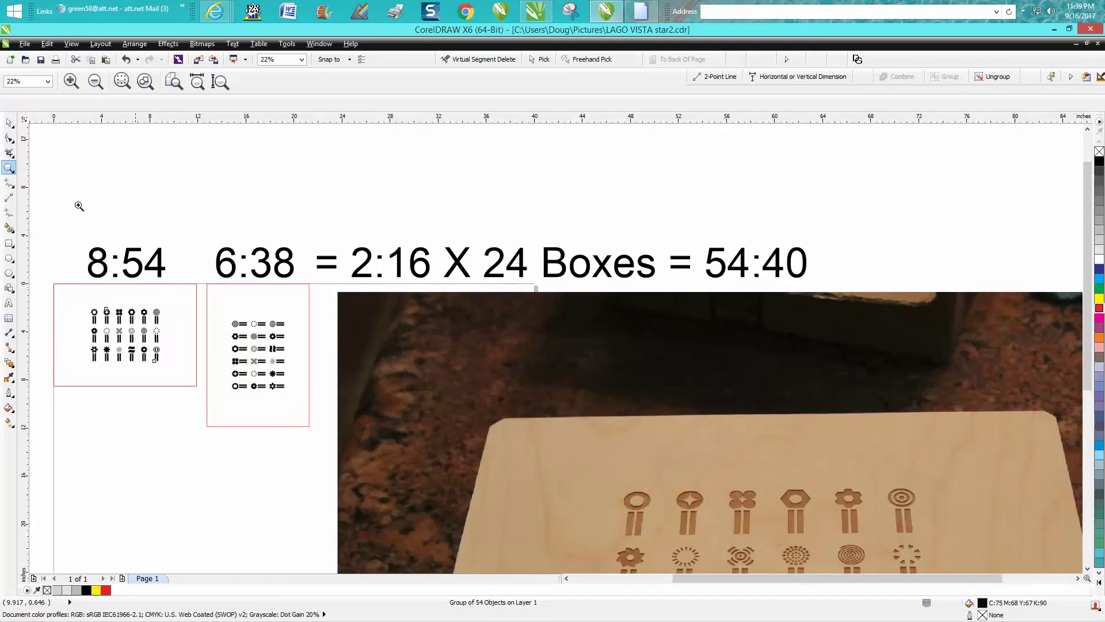
pyautogui.click(9, 123)
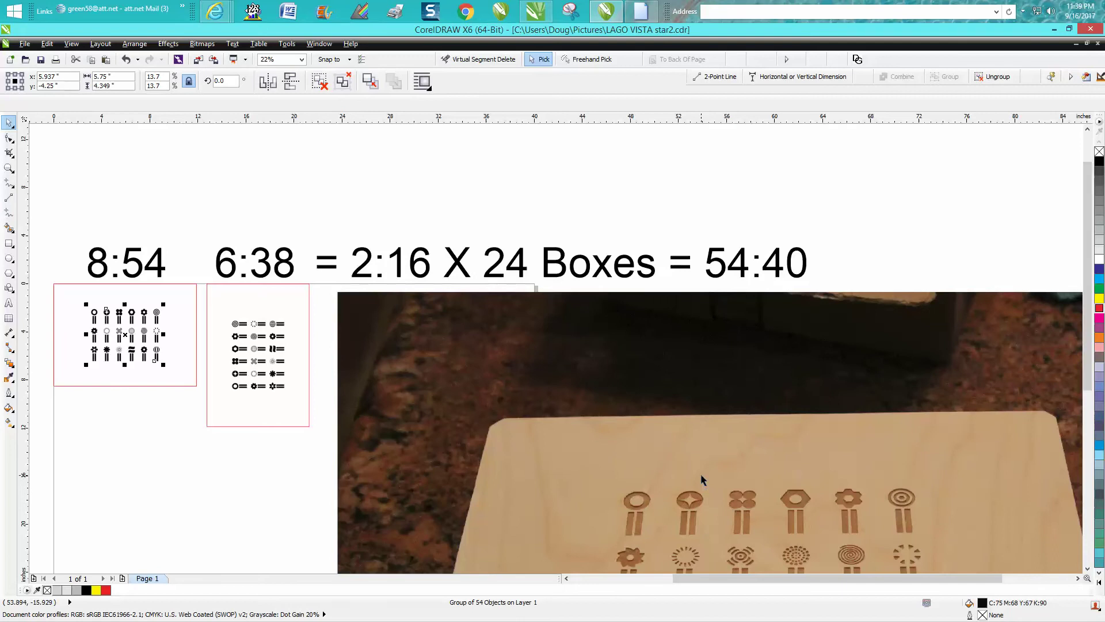
pyautogui.scroll(-2, 700, 475)
pyautogui.click(9, 168)
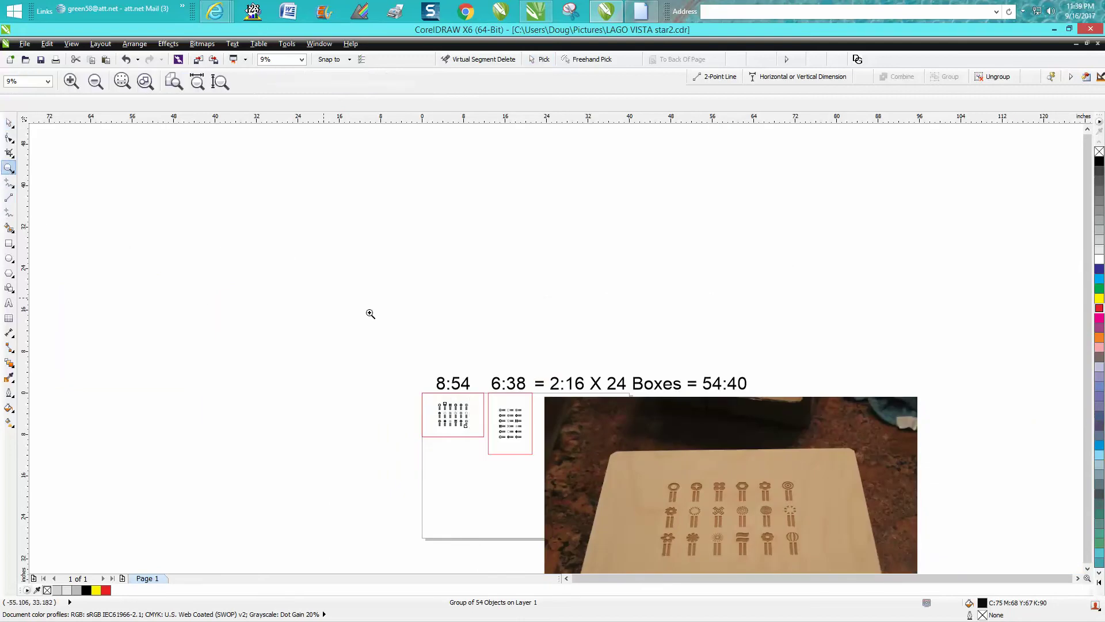
pyautogui.moveTo(368, 335); pyautogui.dragTo(878, 570)
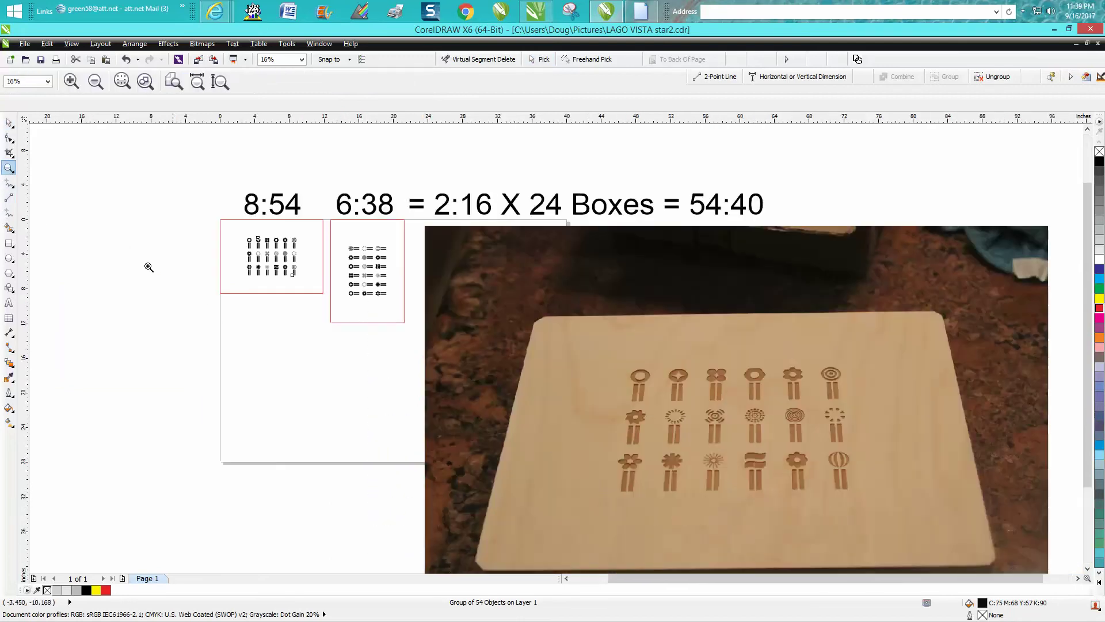
pyautogui.click(9, 123)
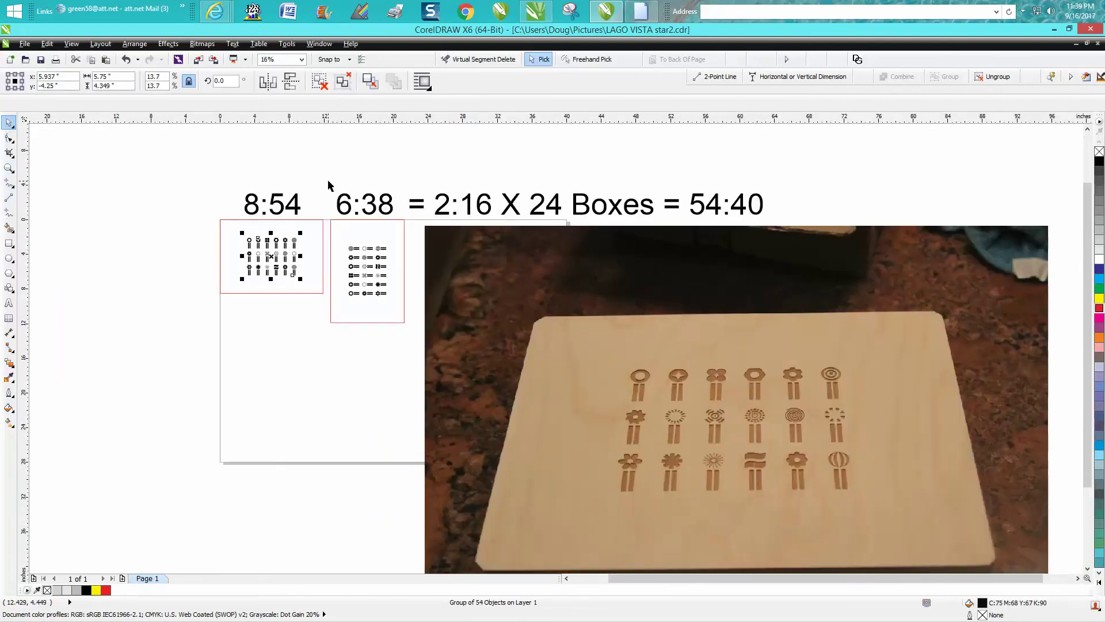
pyautogui.moveTo(221, 174); pyautogui.dragTo(777, 229)
# Step: Delete the timing heading and upright layout, then move the rotated layout to the top-left corner
pyautogui.press('Delete')
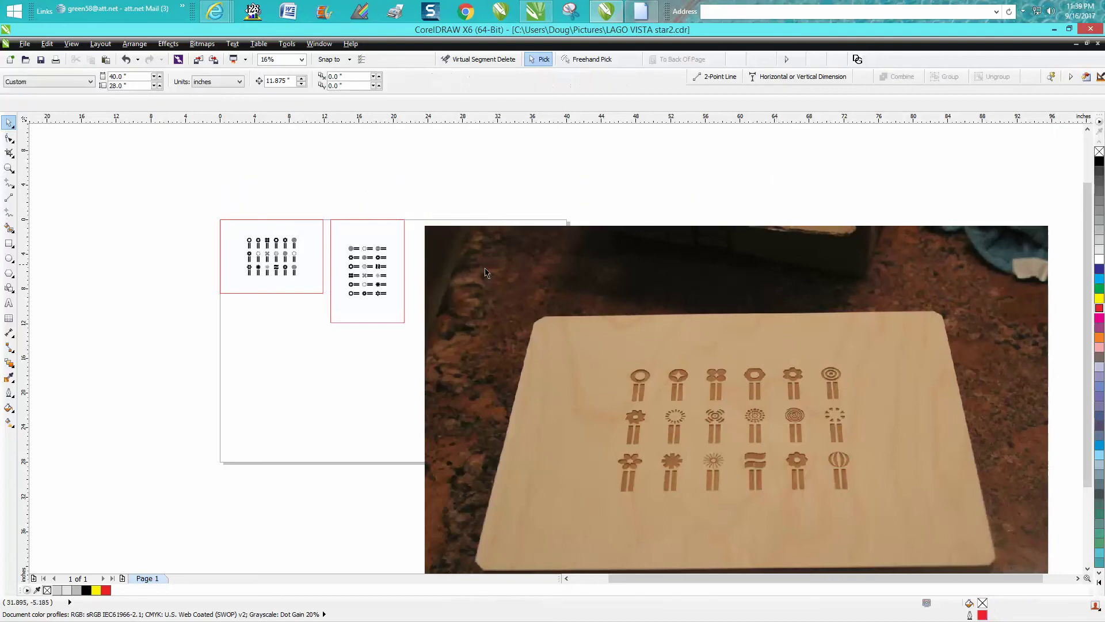
pyautogui.moveTo(217, 215); pyautogui.dragTo(334, 325)
pyautogui.press('Delete')
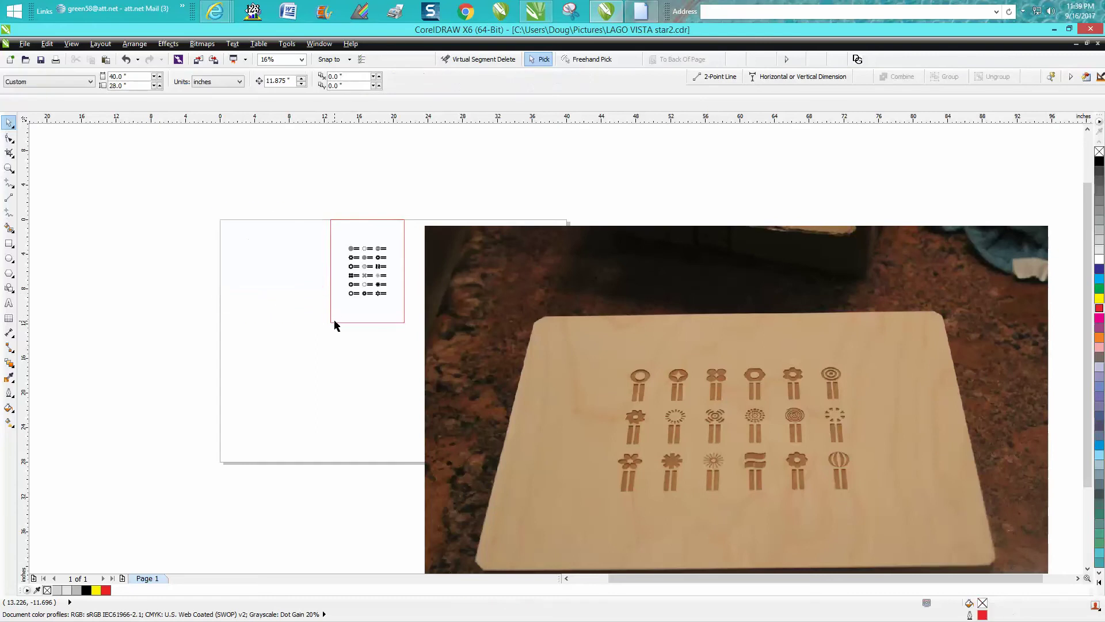
pyautogui.moveTo(303, 205); pyautogui.dragTo(442, 369)
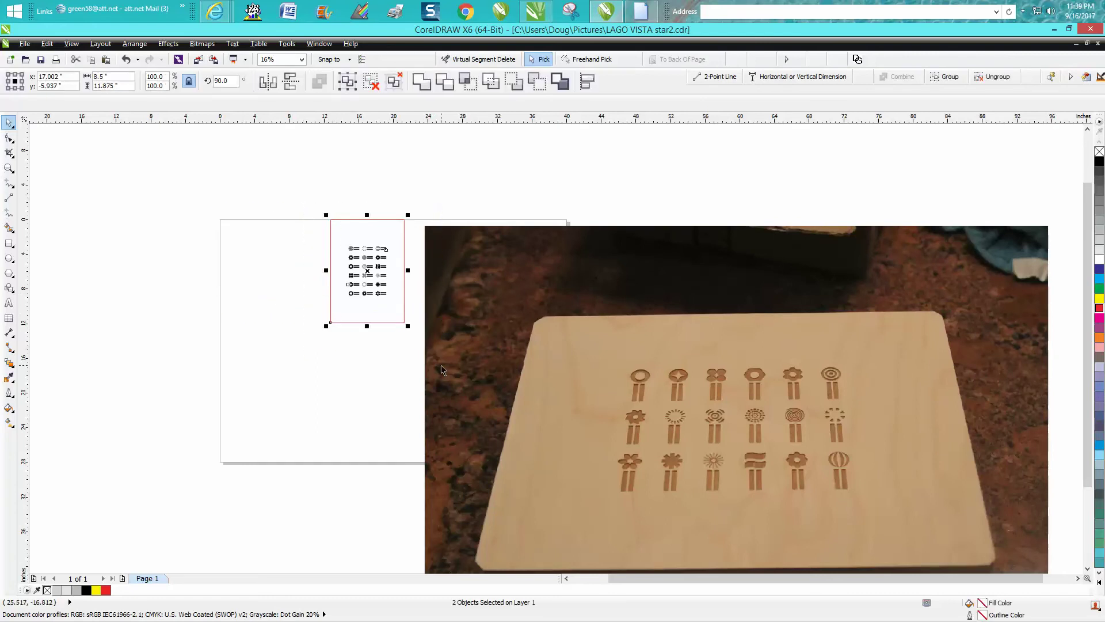
pyautogui.moveTo(334, 224); pyautogui.dragTo(222, 219)
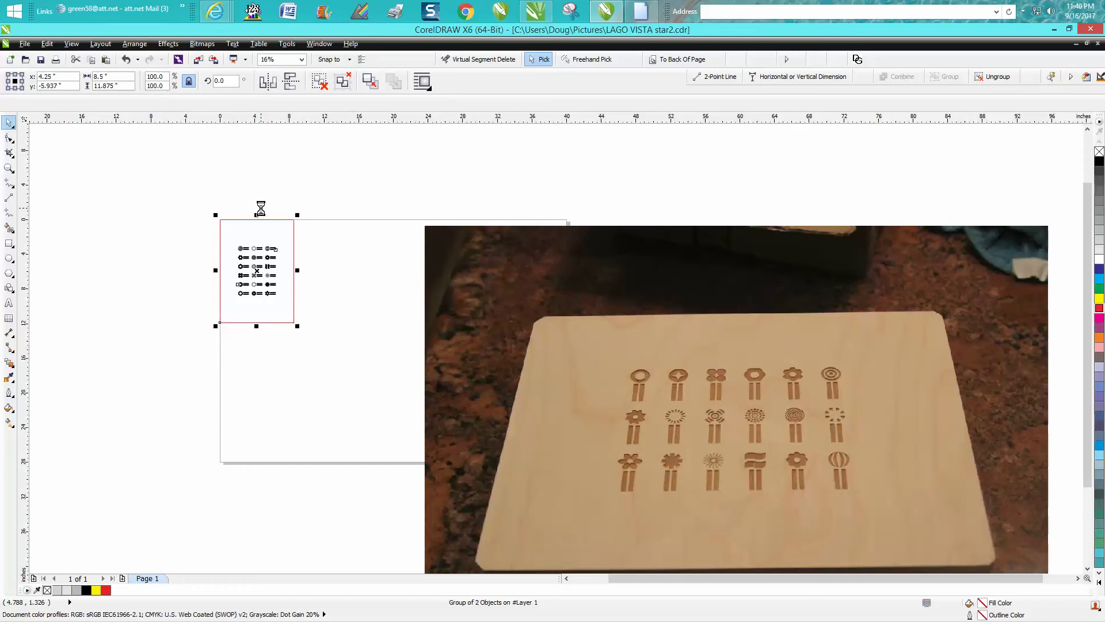
# Step: Duplicate the framed symbol layout so the copy sits directly below the original
pyautogui.hotkey('ctrl', 'd')
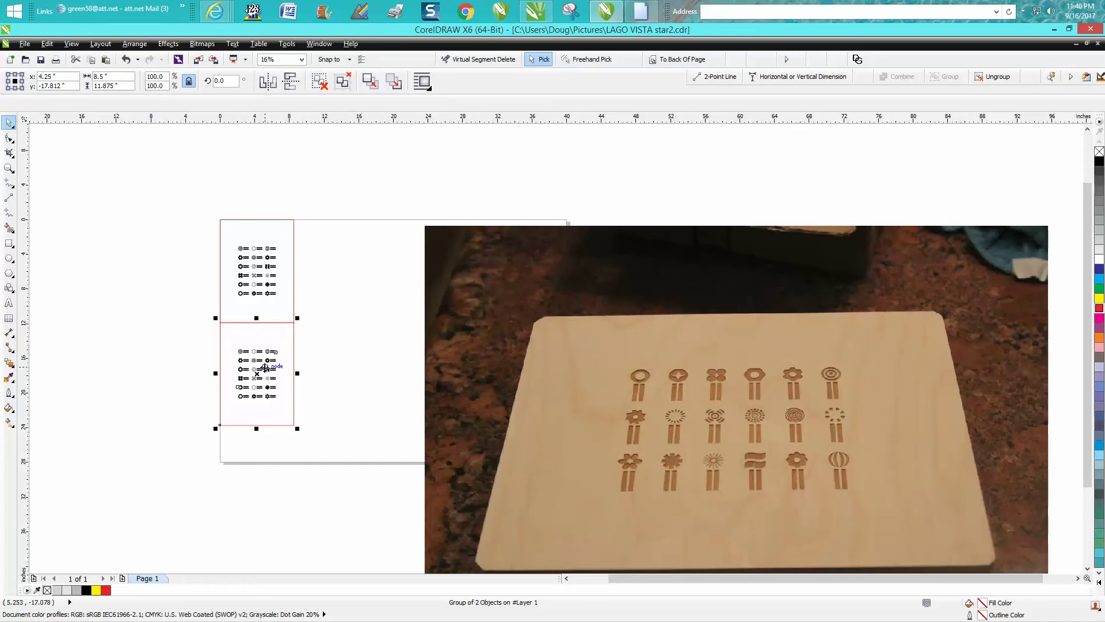
pyautogui.moveTo(222, 320); pyautogui.dragTo(294, 222)
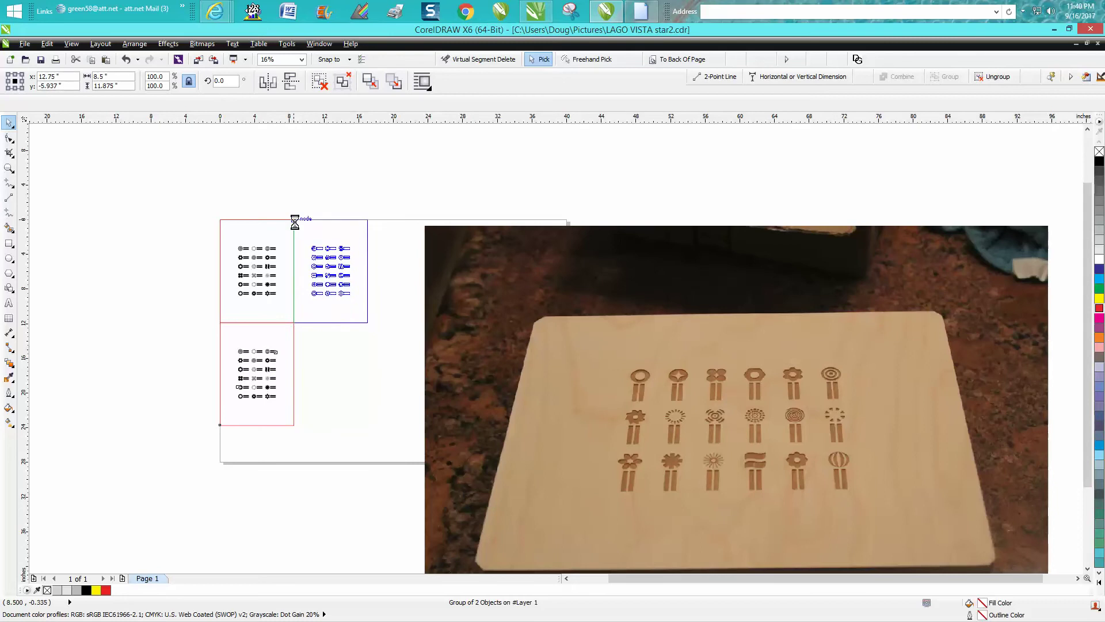
pyautogui.click(126, 59)
# Step: Zoom in on the two stacked symbol panels
pyautogui.click(9, 167)
pyautogui.moveTo(199, 213); pyautogui.dragTo(339, 451)
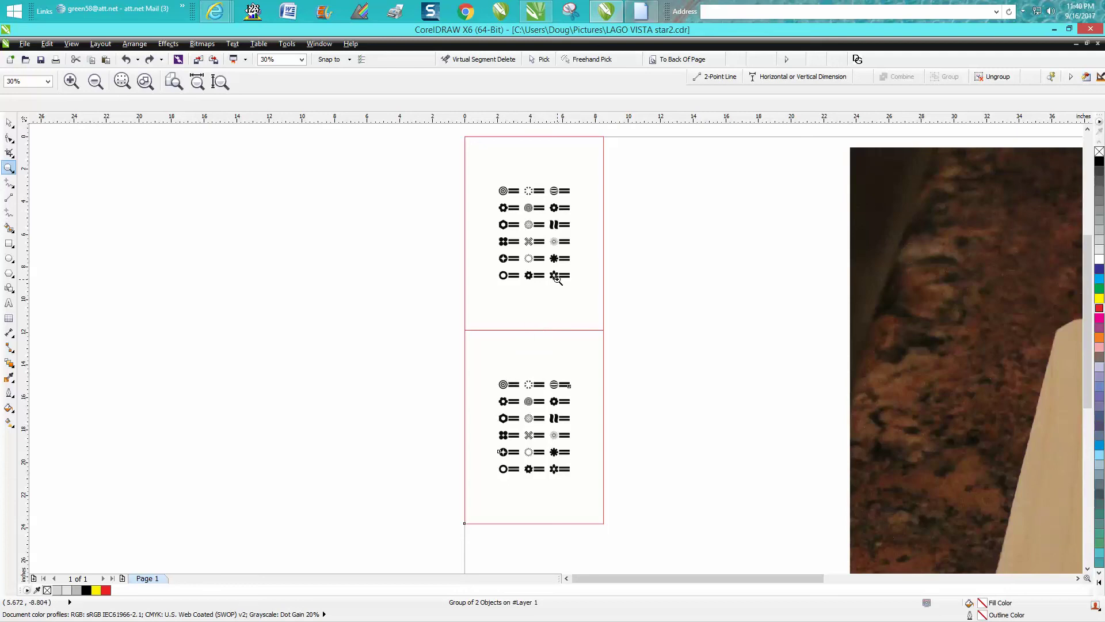
pyautogui.click(9, 122)
# Step: Place the lower panel beside the top one and move the reference photo off the page to the left
pyautogui.click(486, 344)
pyautogui.moveTo(466, 334); pyautogui.dragTo(605, 137)
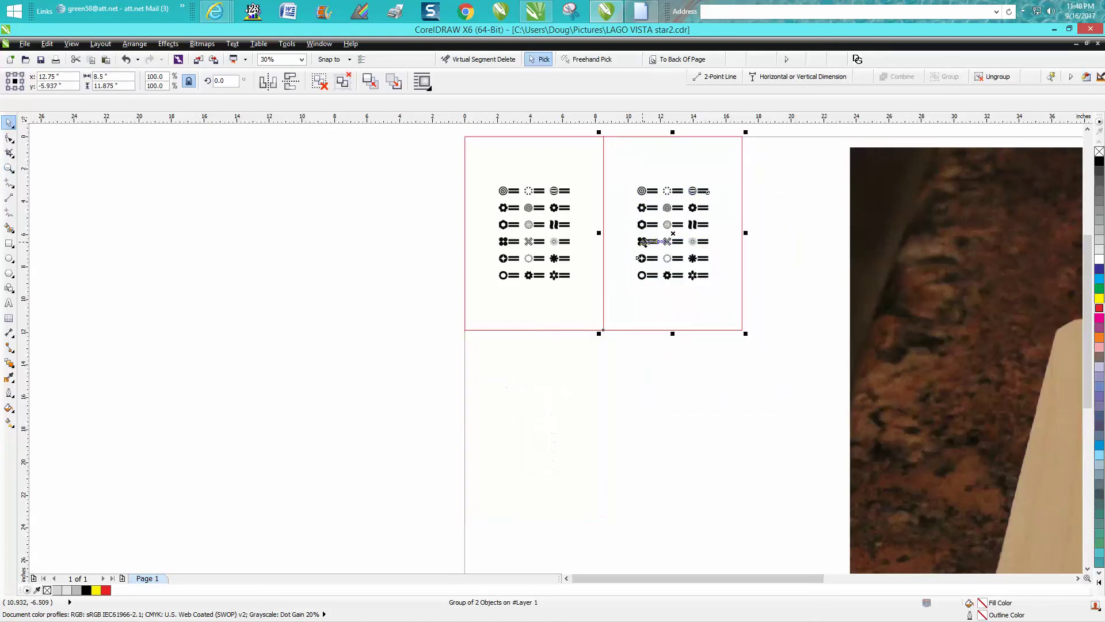
pyautogui.scroll(-2, 709, 312)
pyautogui.click(756, 308)
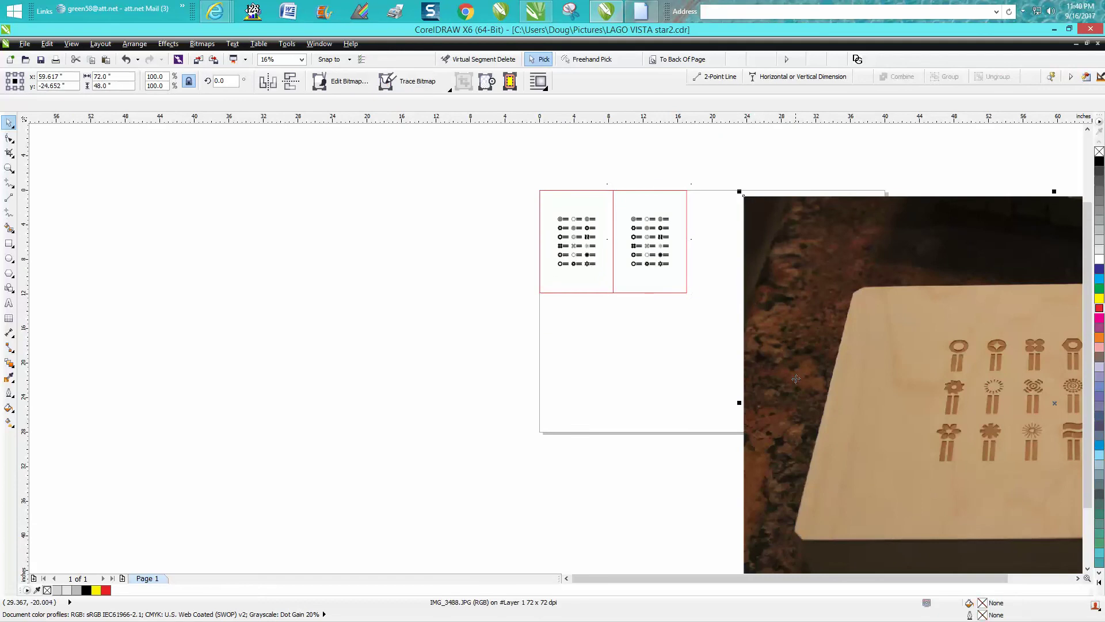
pyautogui.moveTo(799, 382); pyautogui.dragTo(9, 325)
pyautogui.scroll(-2, 236, 367)
pyautogui.moveTo(761, 406); pyautogui.dragTo(281, 344)
# Step: Duplicate both panels to the right, then delete the two extra right-hand copies
pyautogui.moveTo(384, 260); pyautogui.dragTo(480, 342)
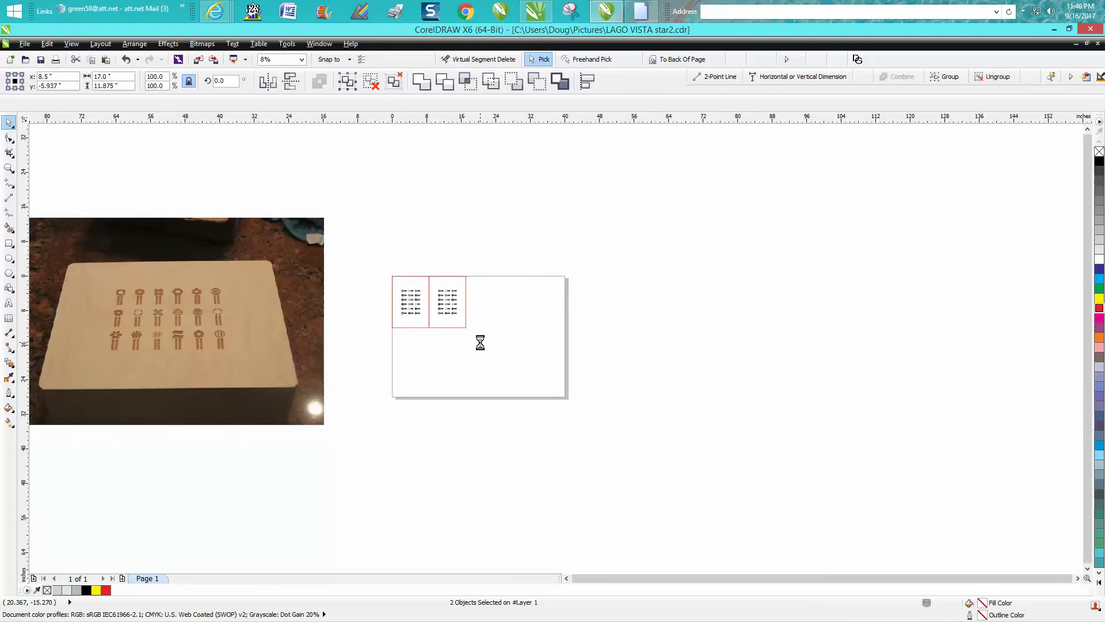
pyautogui.moveTo(392, 276); pyautogui.dragTo(466, 277)
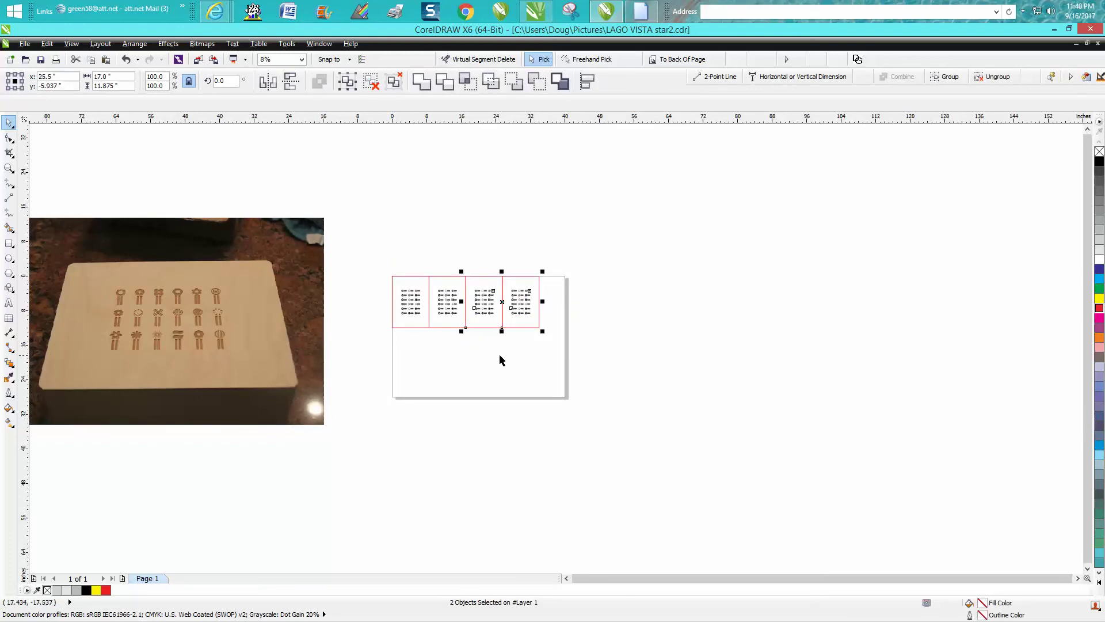
pyautogui.click(9, 168)
pyautogui.moveTo(369, 249); pyautogui.dragTo(619, 386)
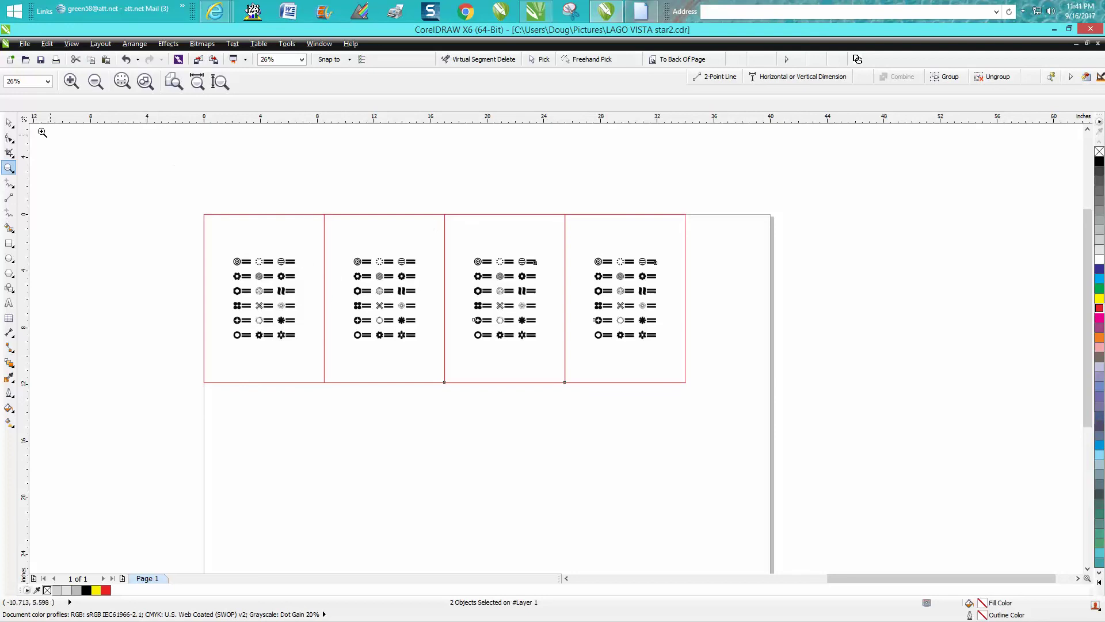
pyautogui.click(8, 122)
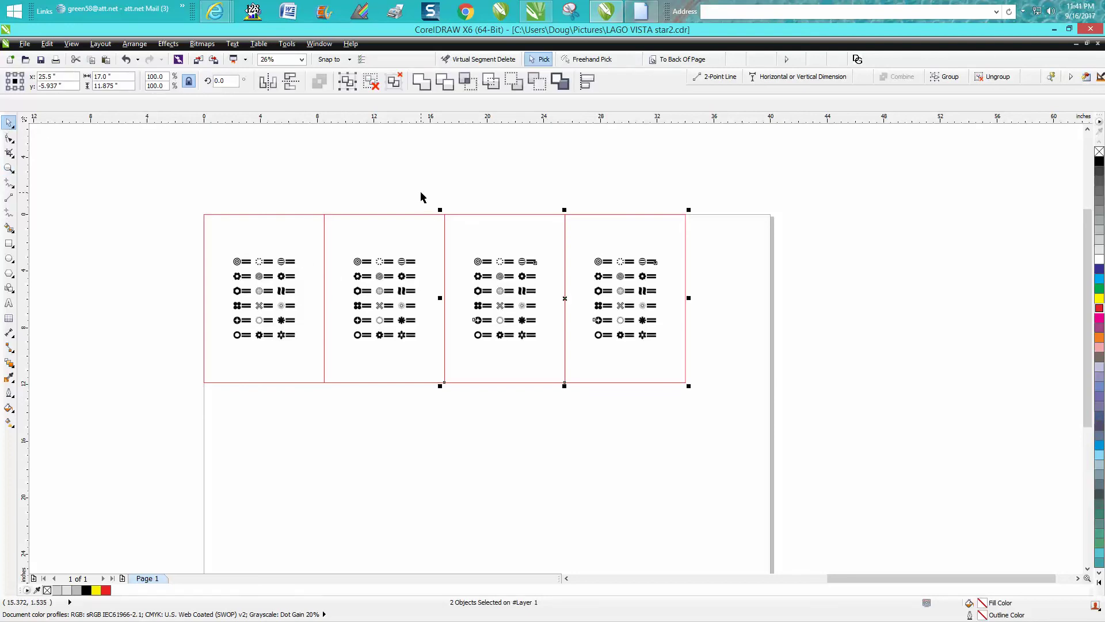
pyautogui.press('Delete')
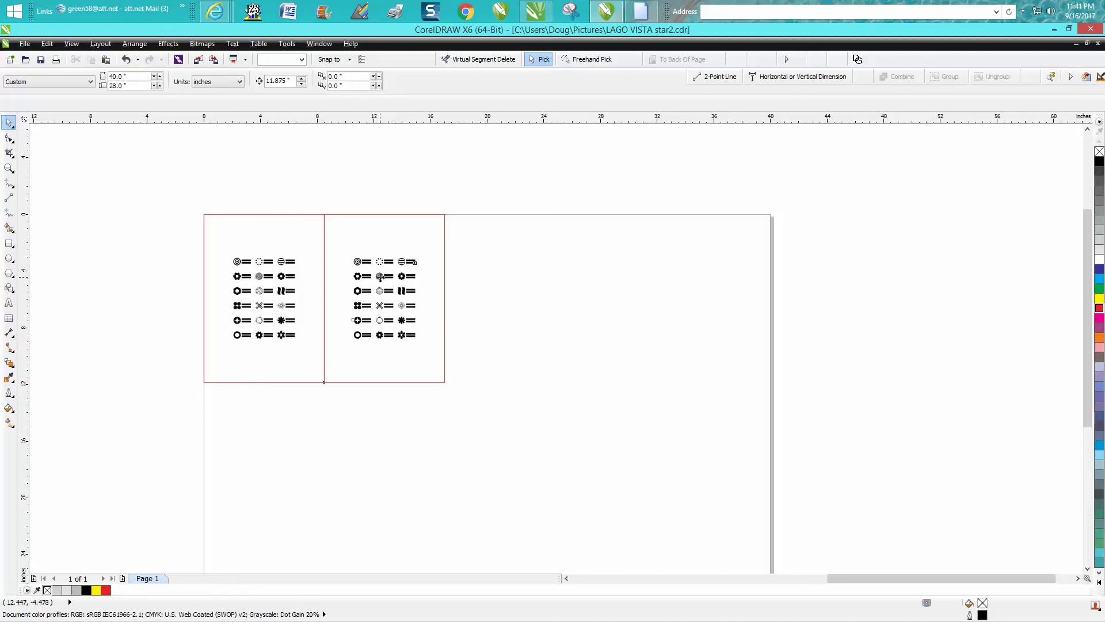
pyautogui.click(360, 260)
# Step: Move the copied panel below the original, mirror it, and rotate it 180°
pyautogui.moveTo(323, 212); pyautogui.dragTo(202, 382)
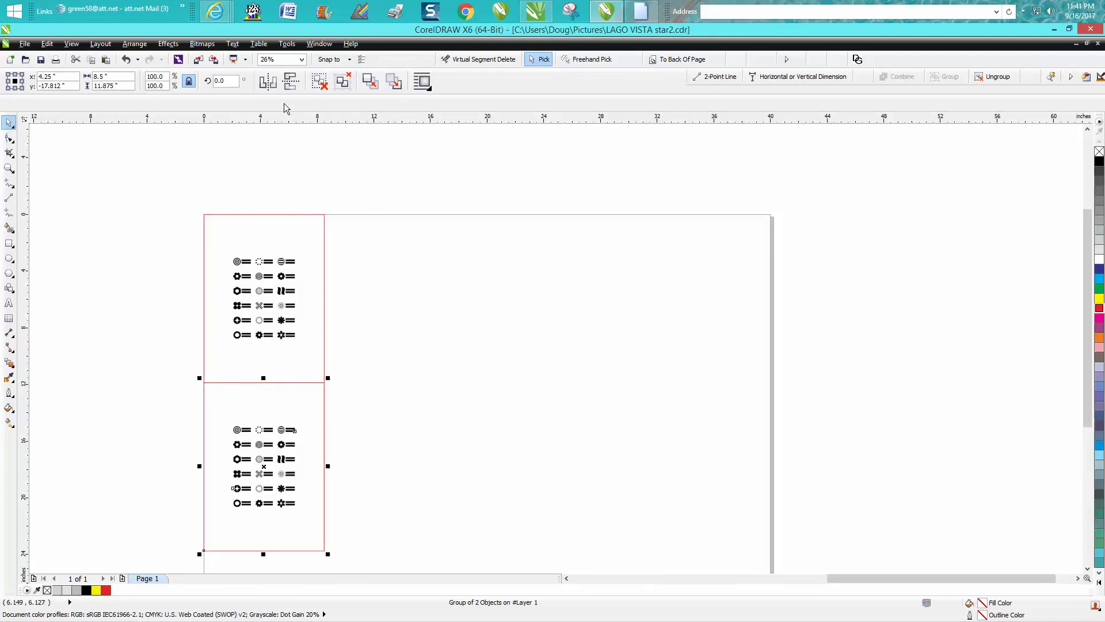
pyautogui.click(274, 84)
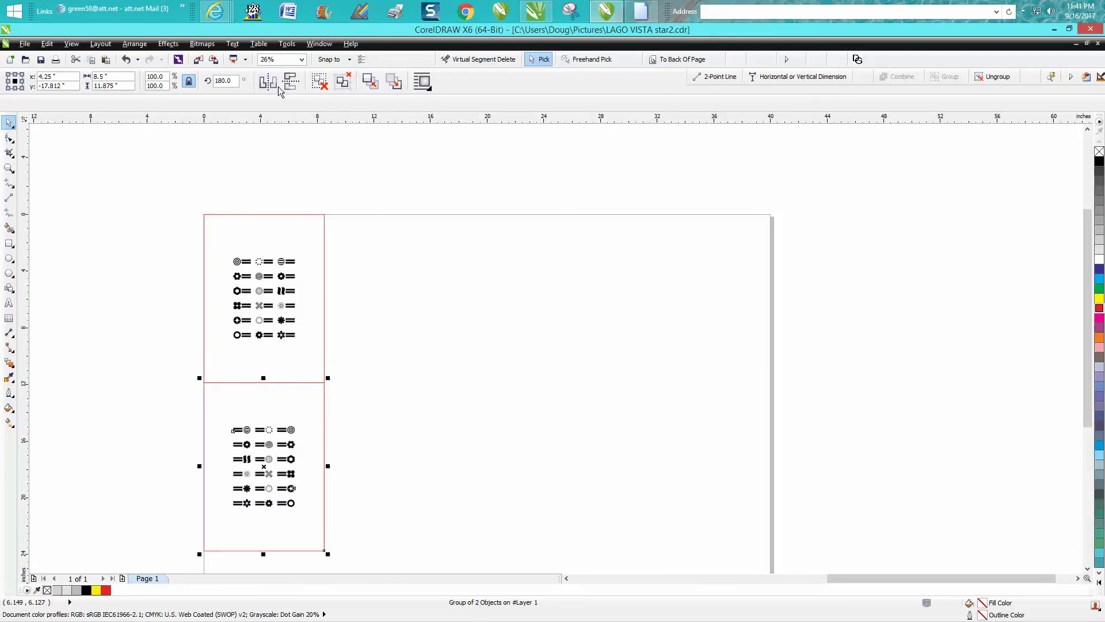
pyautogui.click(275, 84)
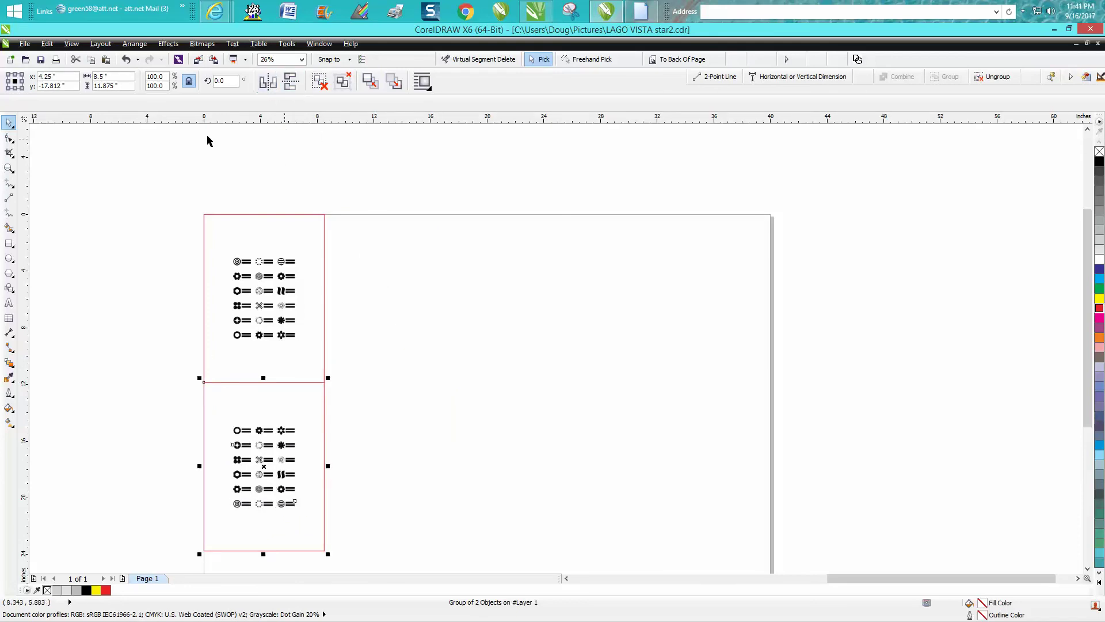
pyautogui.click(219, 81)
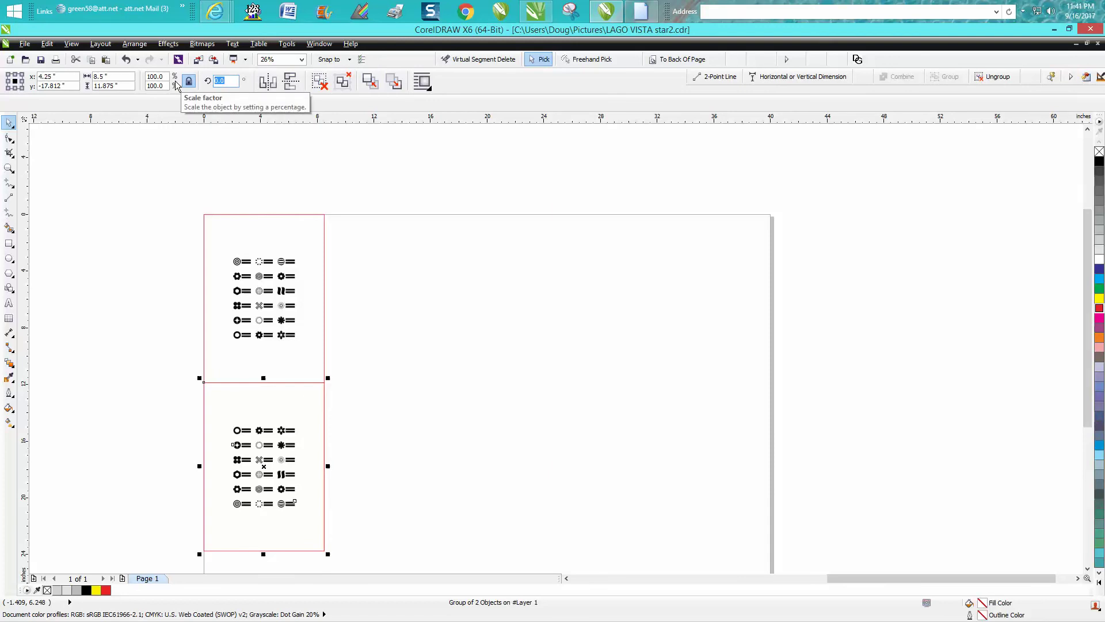
pyautogui.write('180')
pyautogui.press('Return')
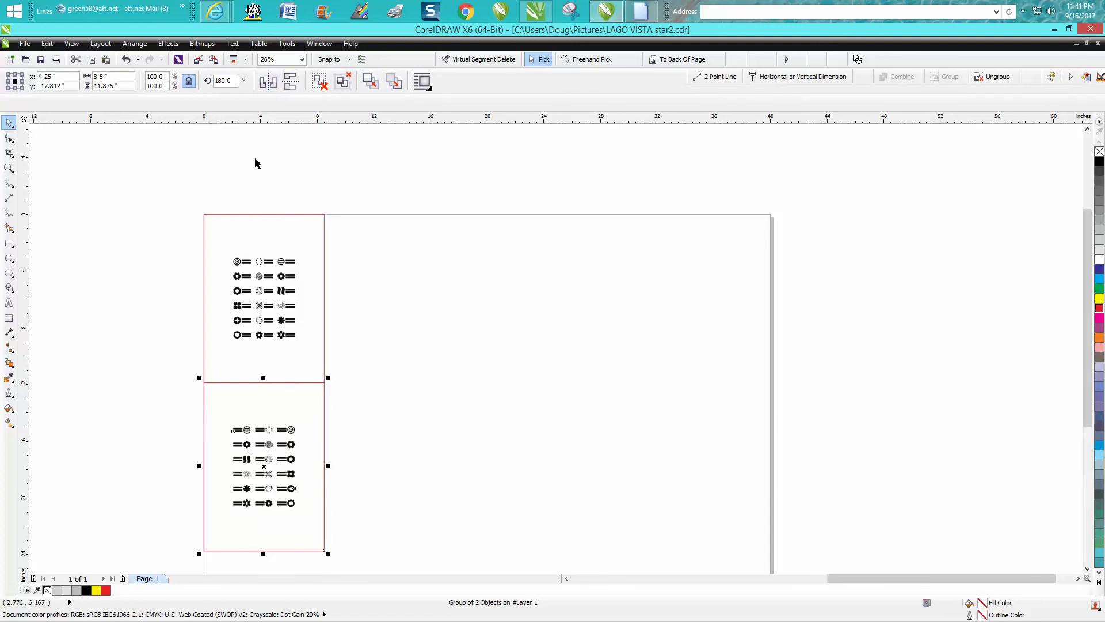
# Step: Turn the copied panel a further 90° into landscape and place it beside the original
pyautogui.doubleClick(231, 80)
pyautogui.write('90')
pyautogui.press('Return')
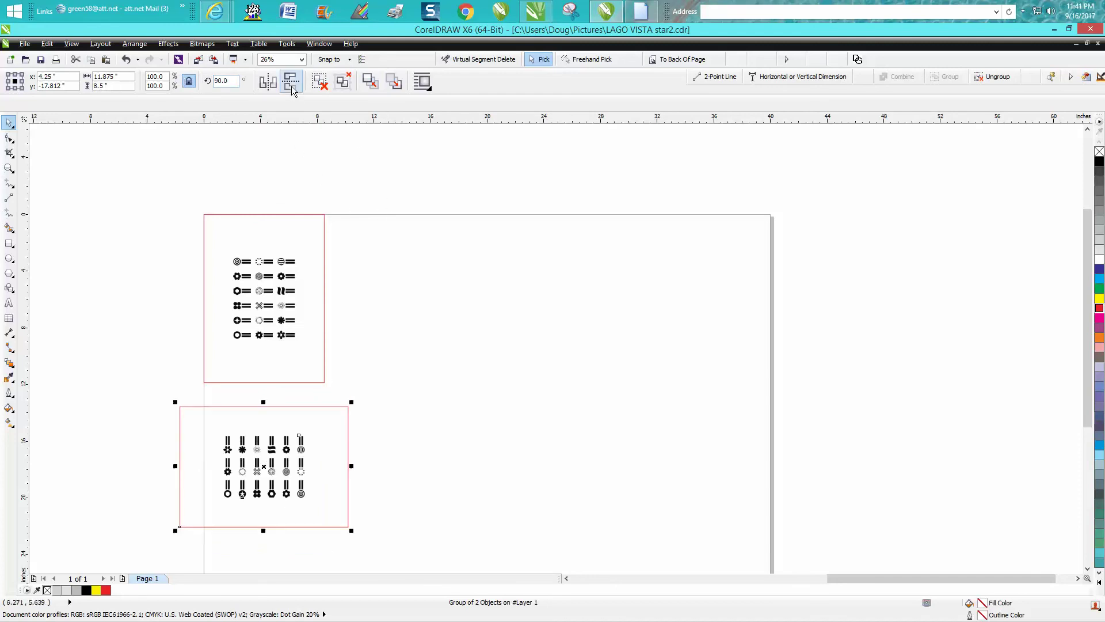
pyautogui.moveTo(264, 468); pyautogui.dragTo(418, 280)
pyautogui.click(9, 168)
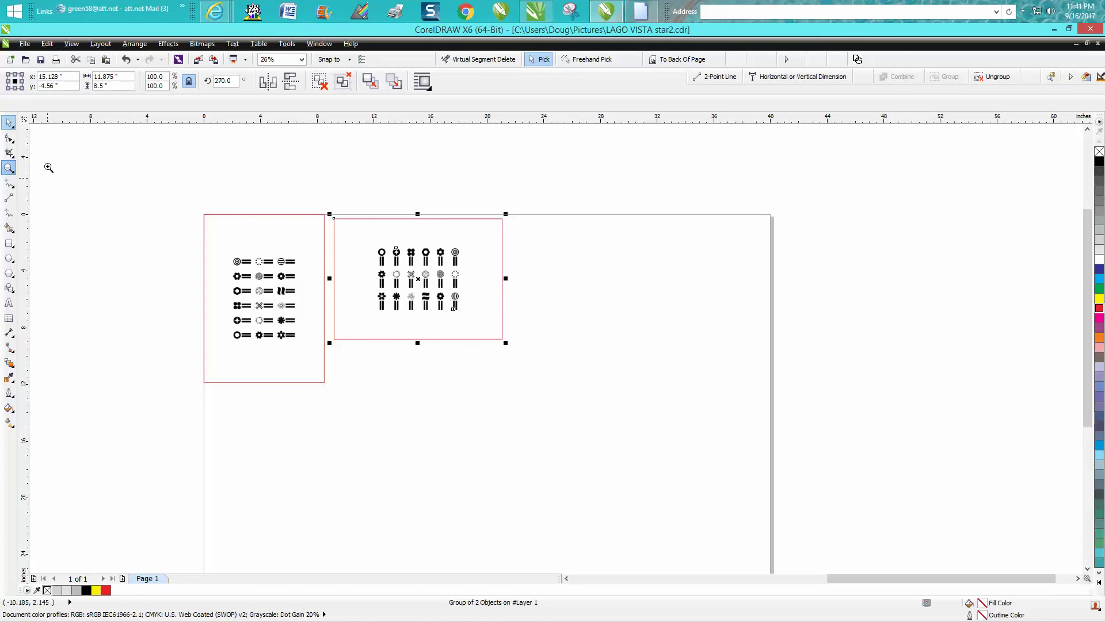
pyautogui.click(562, 424)
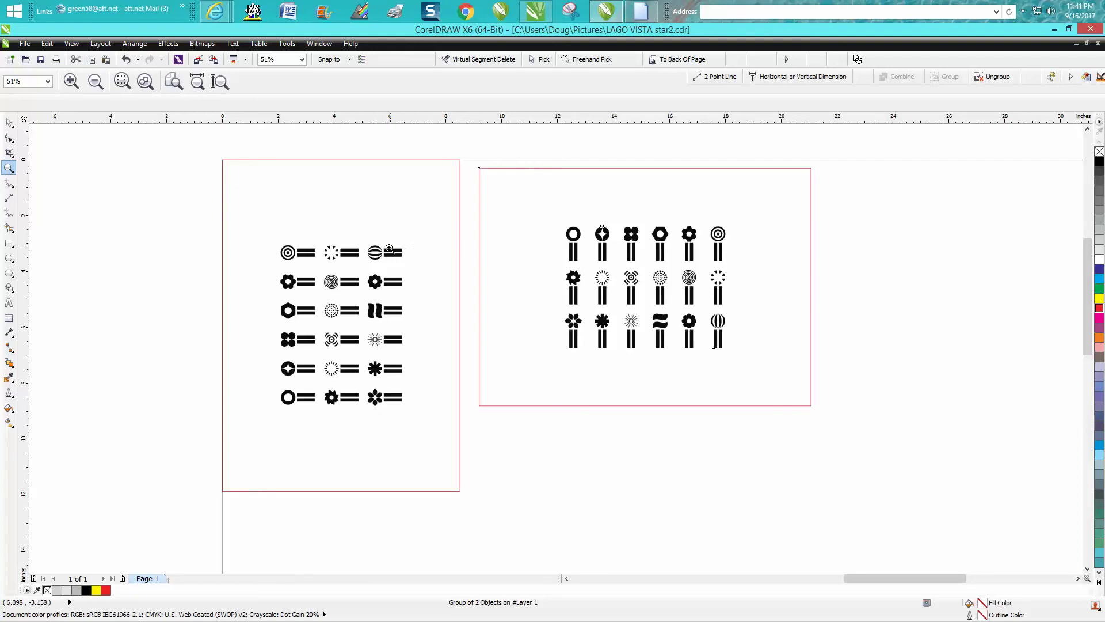
pyautogui.moveTo(279, 241); pyautogui.dragTo(681, 278)
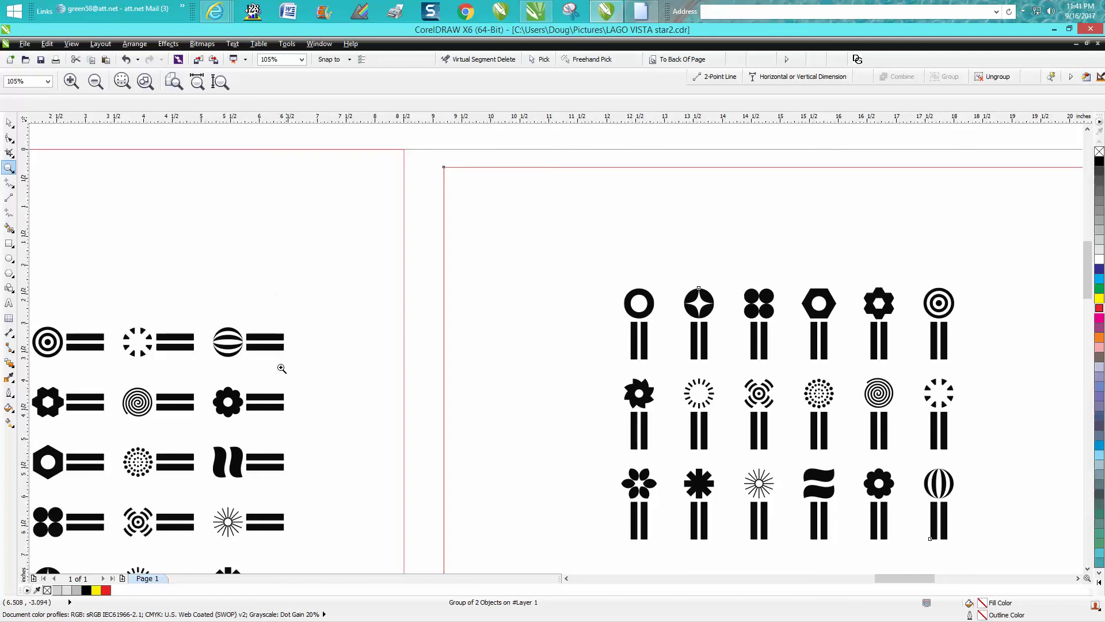
pyautogui.scroll(-4, 272, 314)
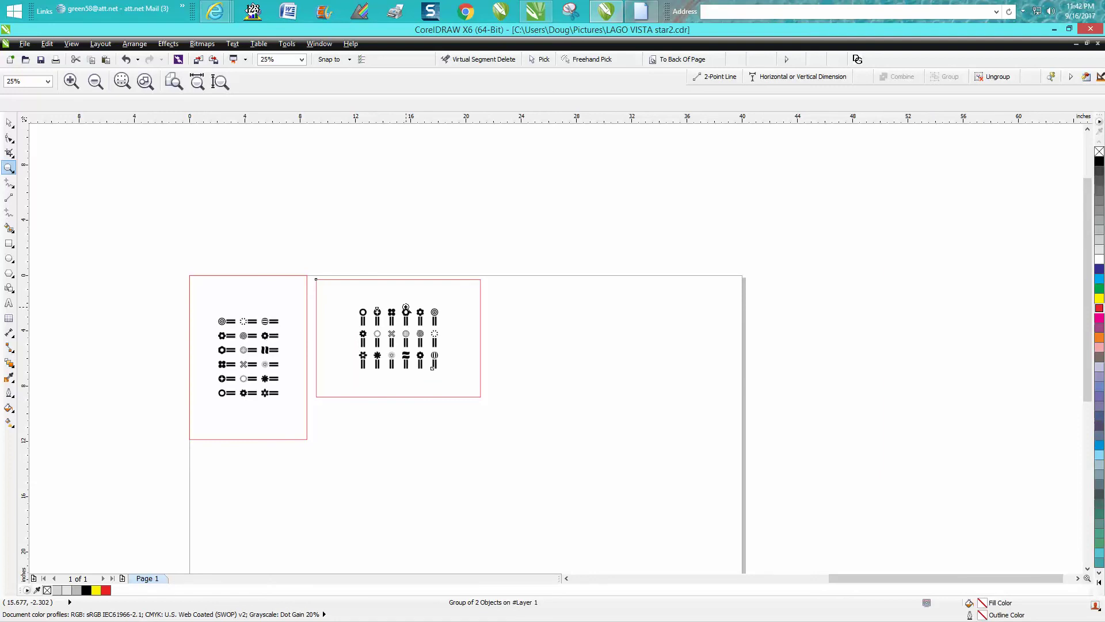
pyautogui.scroll(-2, 405, 307)
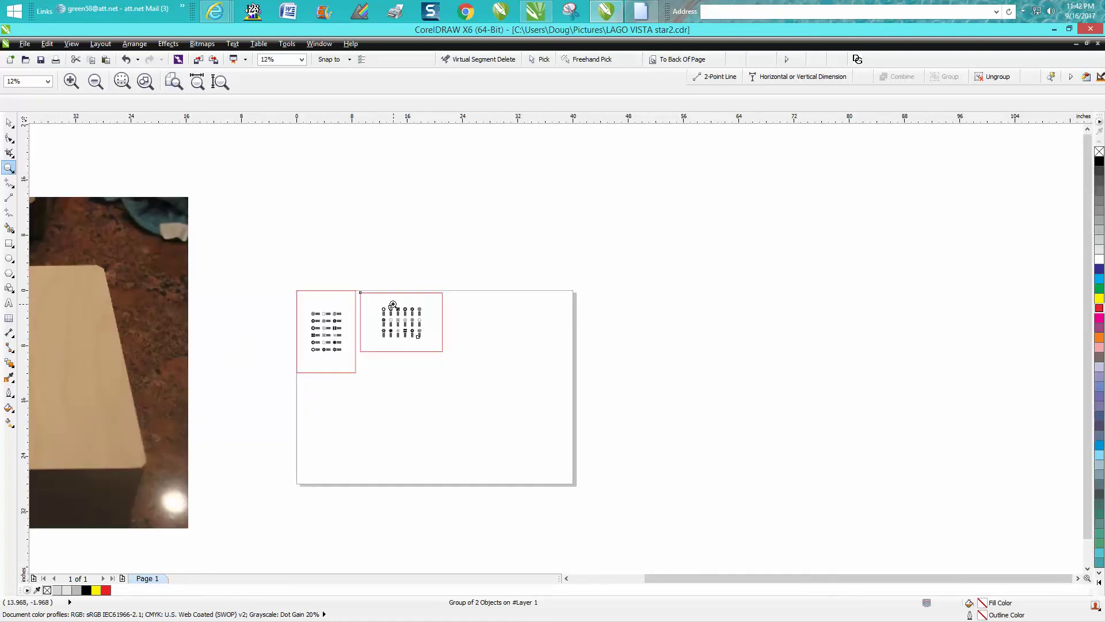